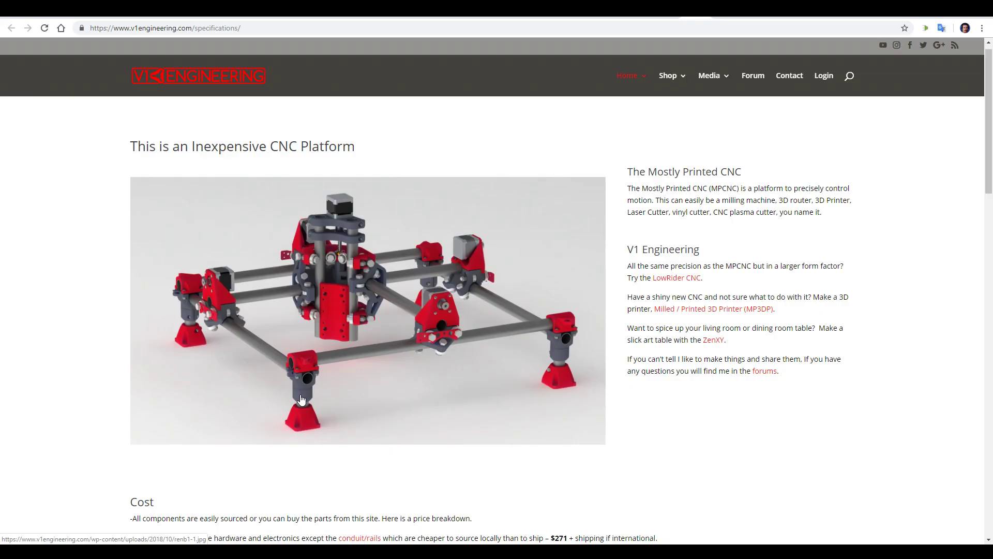
# Scroll down to the Cost breakdown, then go forward to the /lowrider-cnc/ page.
pyautogui.scroll(-5, 836, 332)
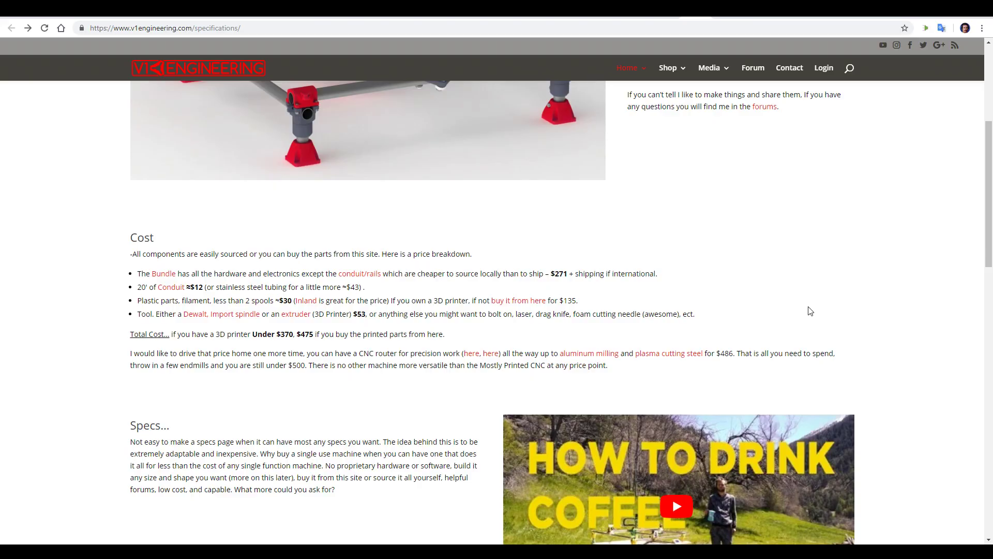
pyautogui.hotkey('alt', 'Right')
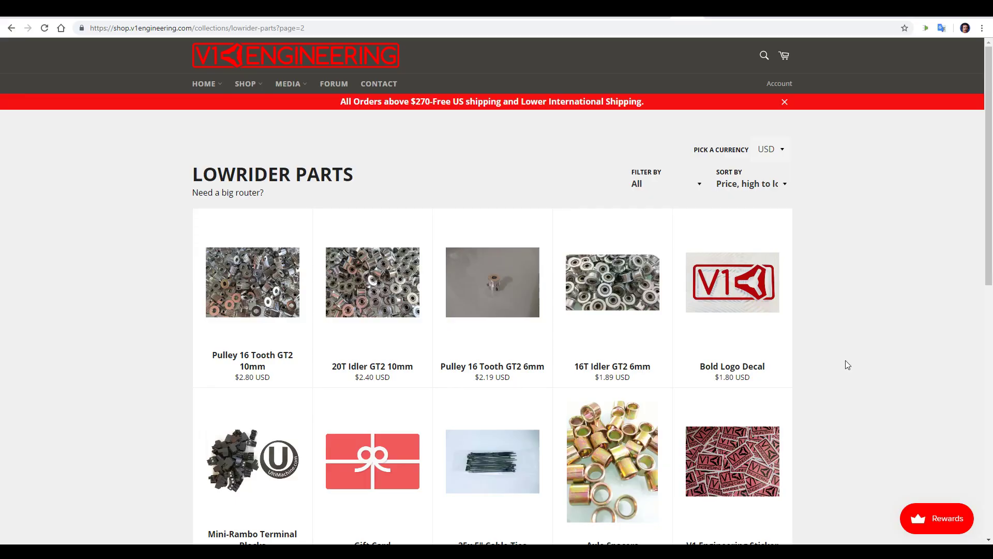
# From parts page 1, open the LowRider2 CNC Bundle and choose No Board for $256.00.
pyautogui.scroll(-4, 845, 360)
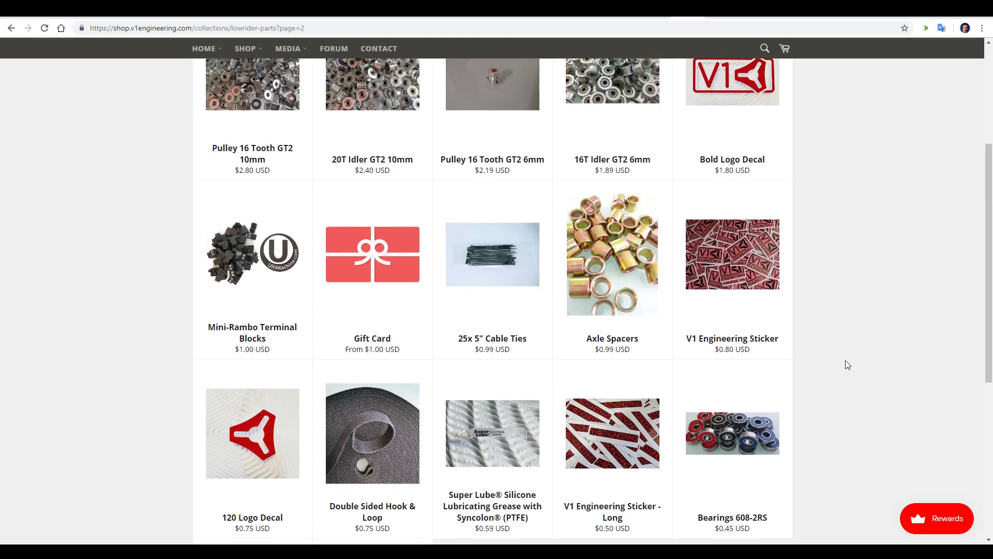
pyautogui.hotkey('alt', 'Left')
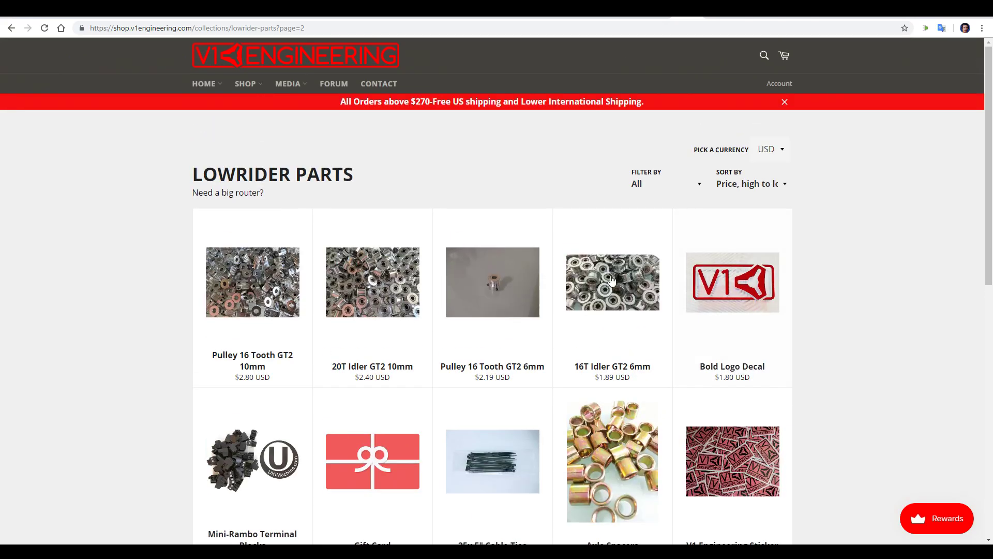
pyautogui.scroll(3, 931, 341)
pyautogui.scroll(2, 931, 341)
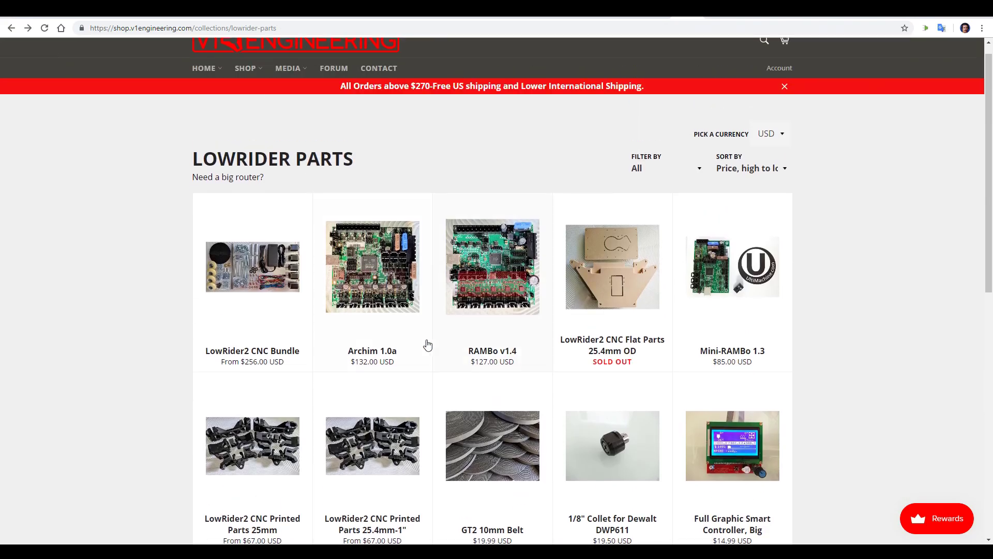
pyautogui.moveTo(265, 264)
pyautogui.click(265, 265)
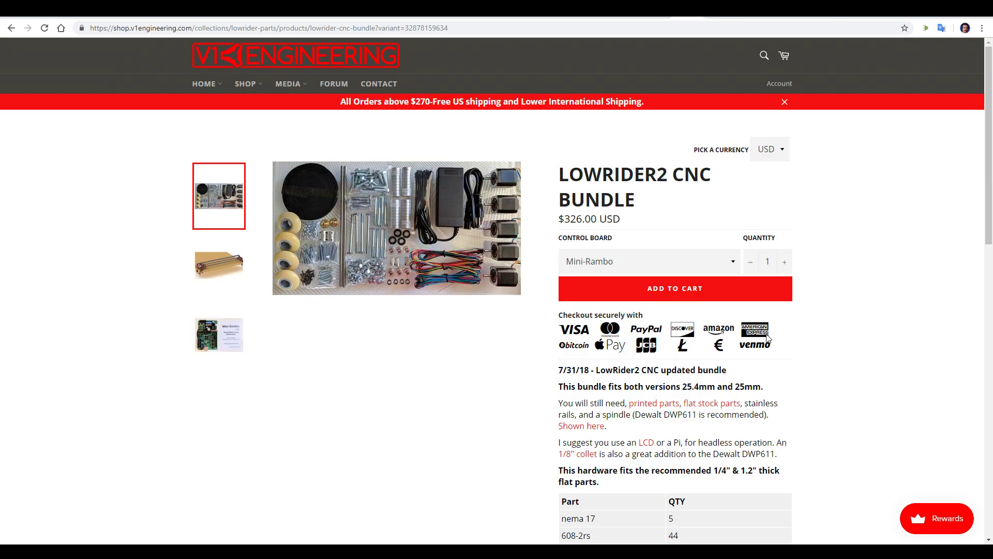
pyautogui.click(729, 268)
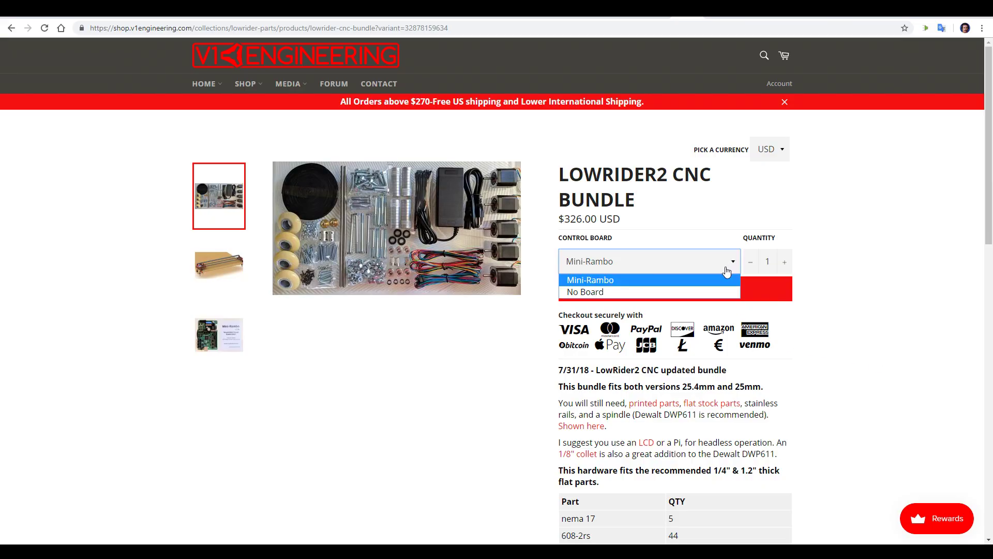
pyautogui.click(706, 289)
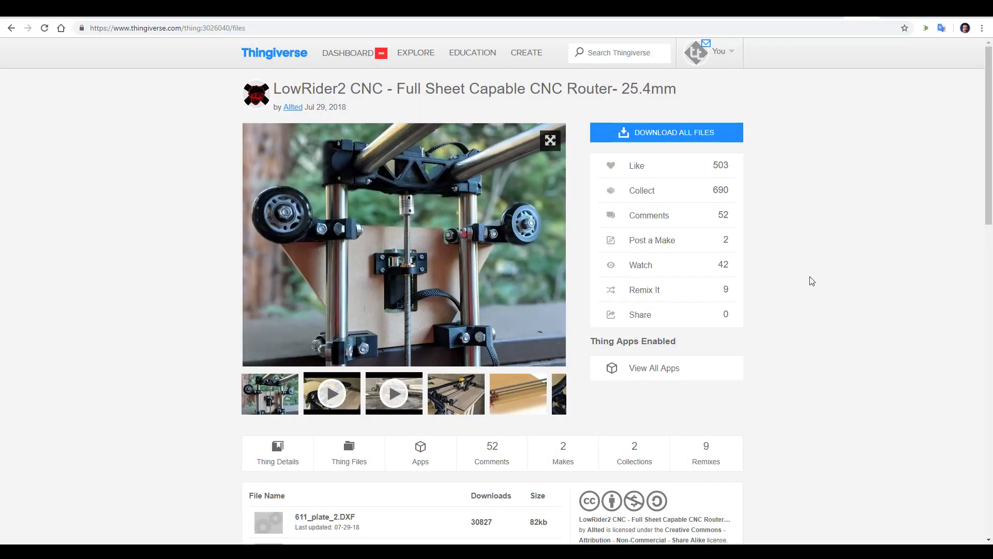
# Highlight '25.4mm' in the Thingiverse title, then scroll through the file list.
pyautogui.moveTo(621, 87); pyautogui.dragTo(677, 88)
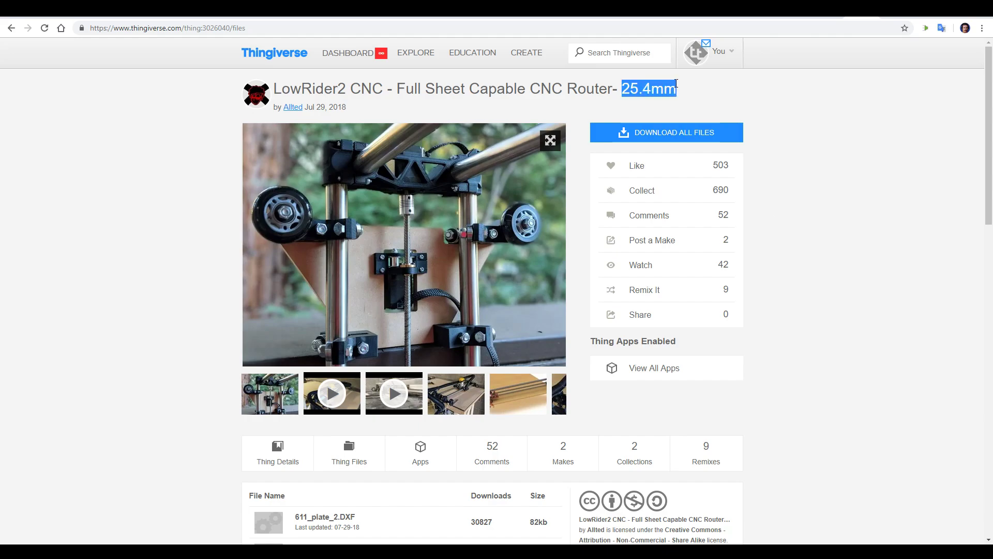
pyautogui.click(775, 135)
pyautogui.scroll(-8, 773, 166)
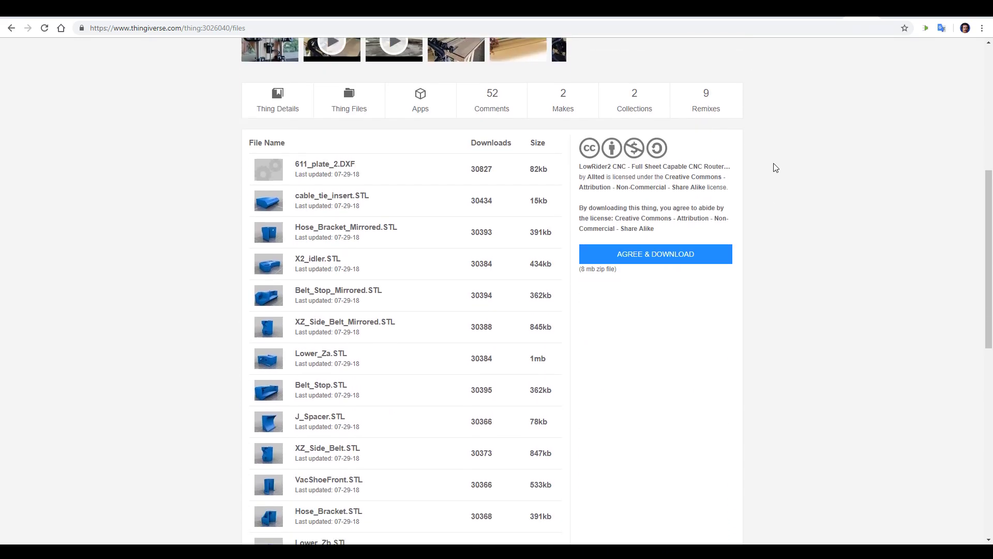
pyautogui.scroll(-9, 426, 171)
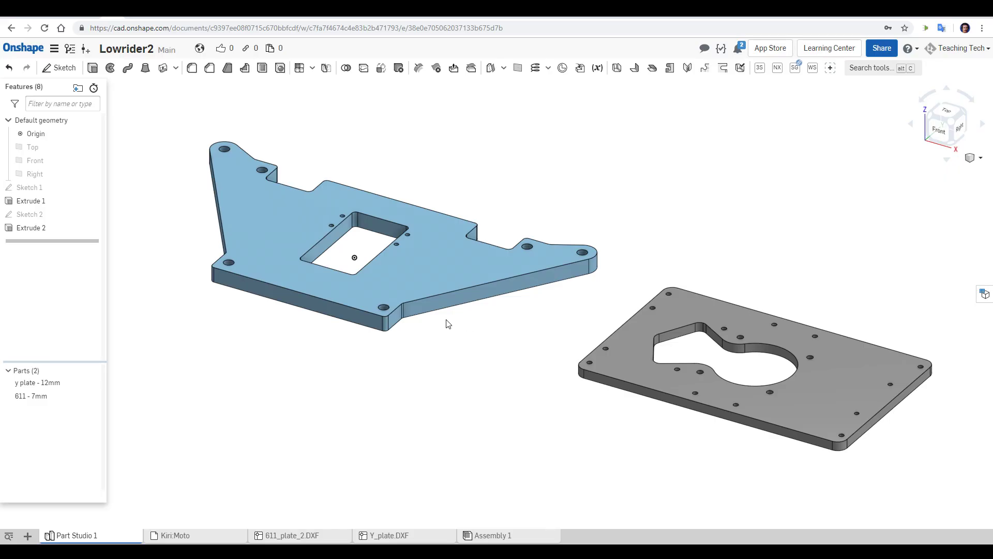
# Zoom in on the blue plate in the Onshape Part Studio.
pyautogui.scroll(3, 667, 433)
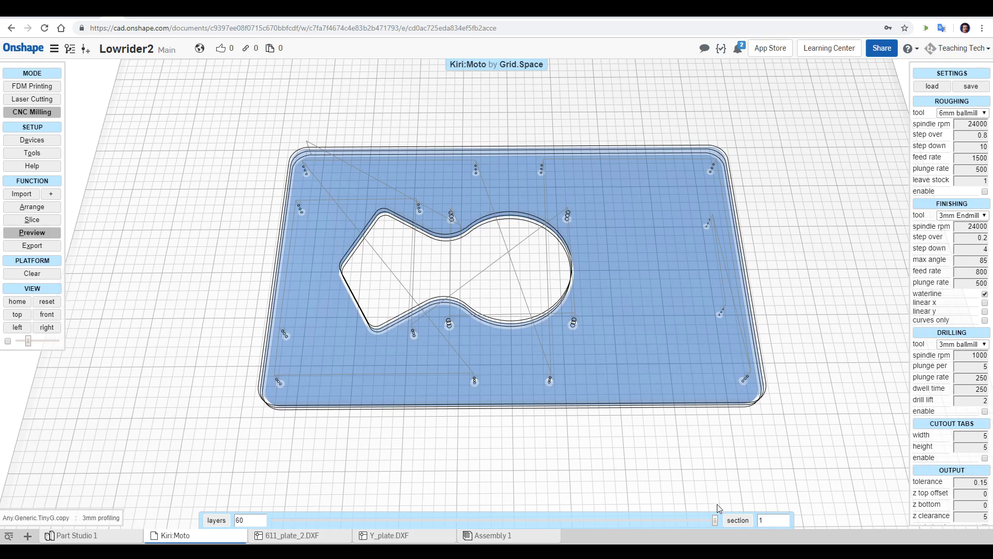
# Step the Kiri:Moto toolpath preview from 60 layers down to 0.
pyautogui.moveTo(715, 519)
pyautogui.mouseDown()
pyautogui.moveTo(242, 520)
pyautogui.moveTo(711, 523)
pyautogui.mouseUp()
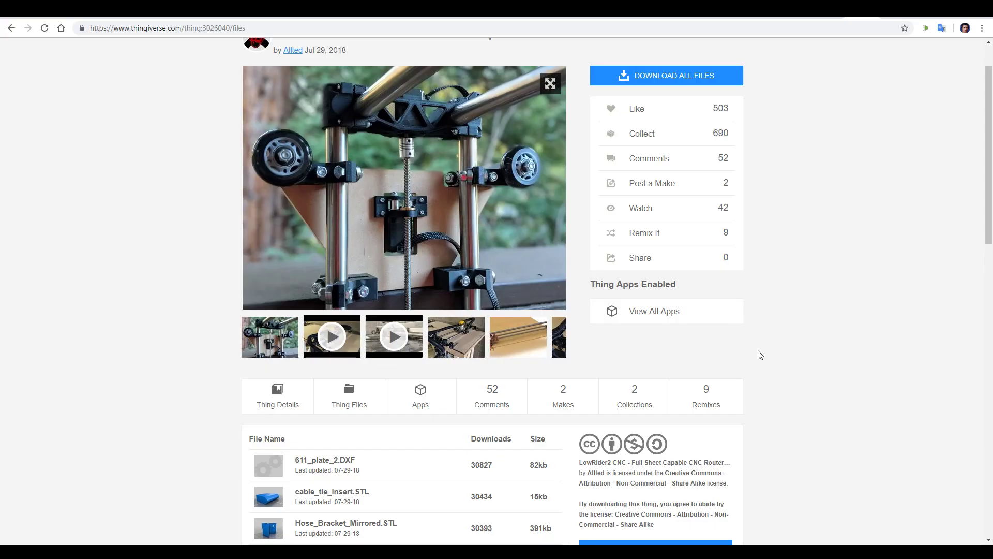
# Scroll to the bottom of the LowRider2 file list, then close the Thingiverse tab.
pyautogui.scroll(1, 758, 349)
pyautogui.moveTo(622, 89); pyautogui.dragTo(676, 89)
pyautogui.scroll(-9, 776, 186)
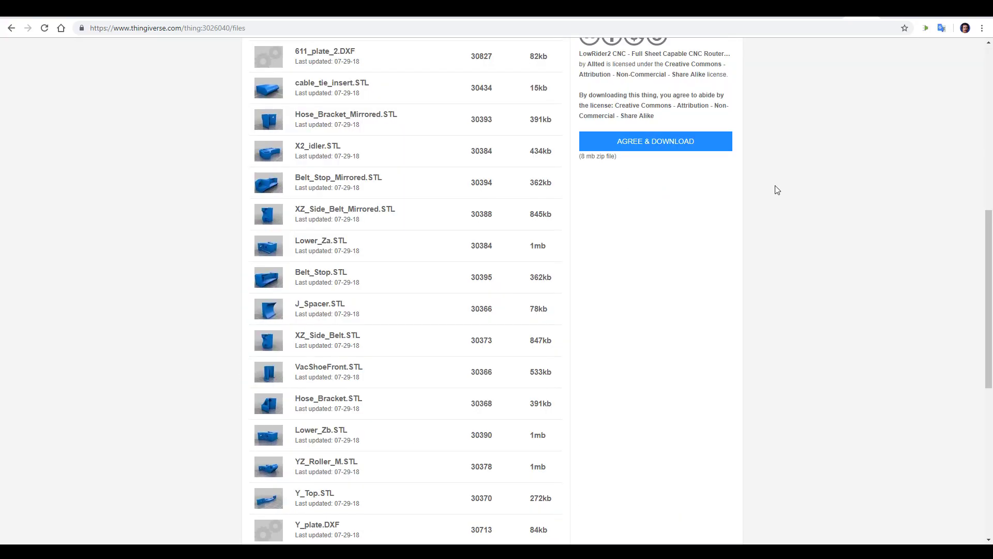
pyautogui.scroll(-5, 779, 203)
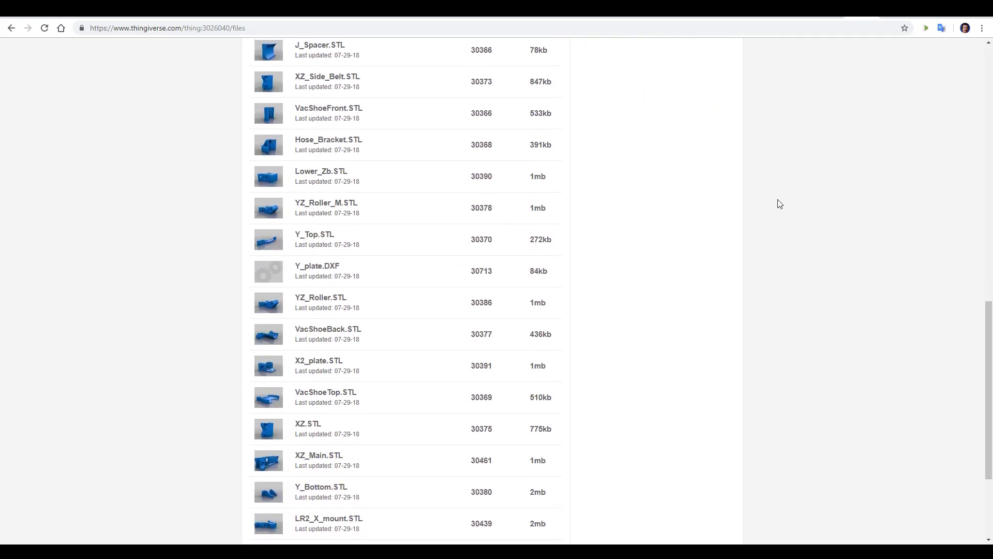
pyautogui.scroll(-3, 787, 208)
pyautogui.hotkey('ctrl', 'w')
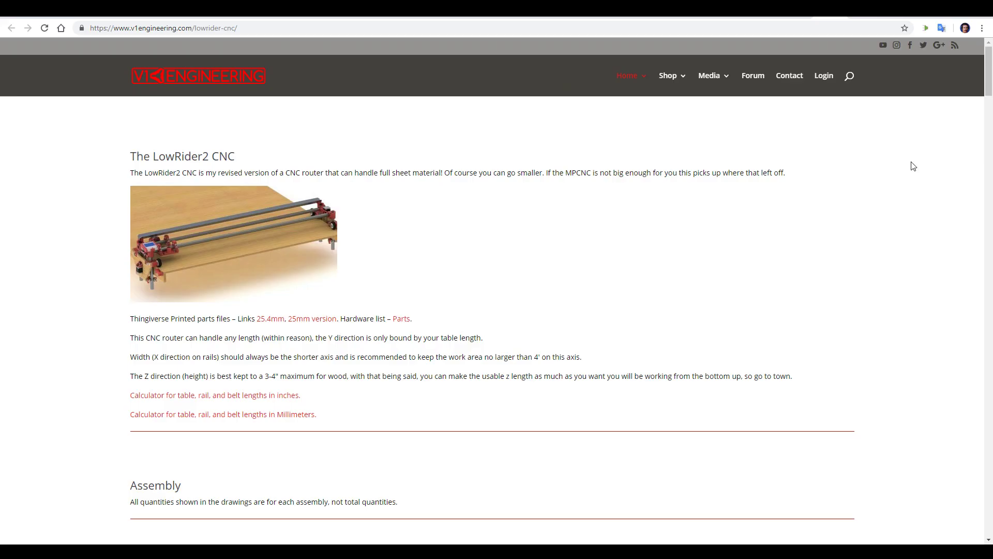
# Open 1-LowRider Parts from the Home > LowRider CNC navigation menu.
pyautogui.scroll(-8, 912, 171)
pyautogui.moveTo(641, 84)
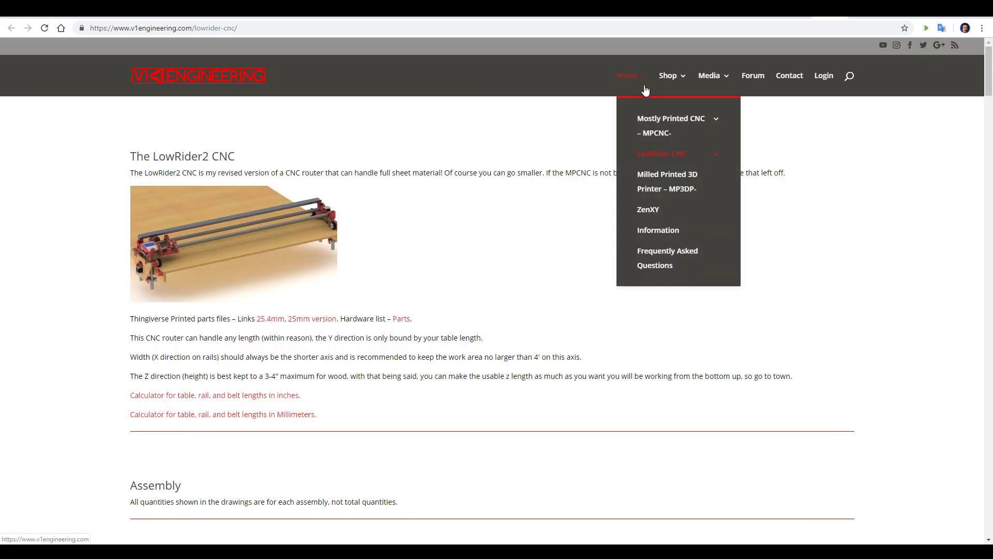
pyautogui.moveTo(695, 155)
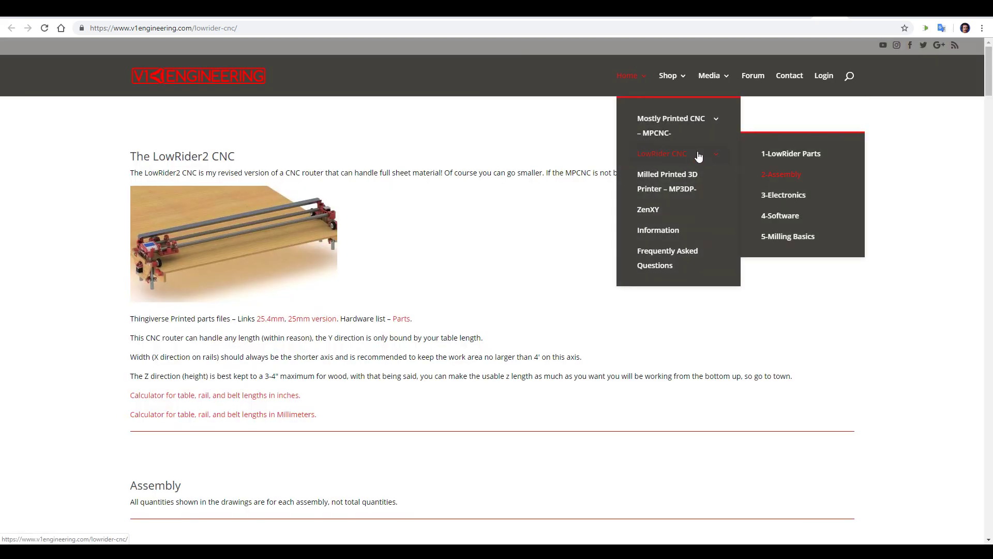
pyautogui.click(790, 155)
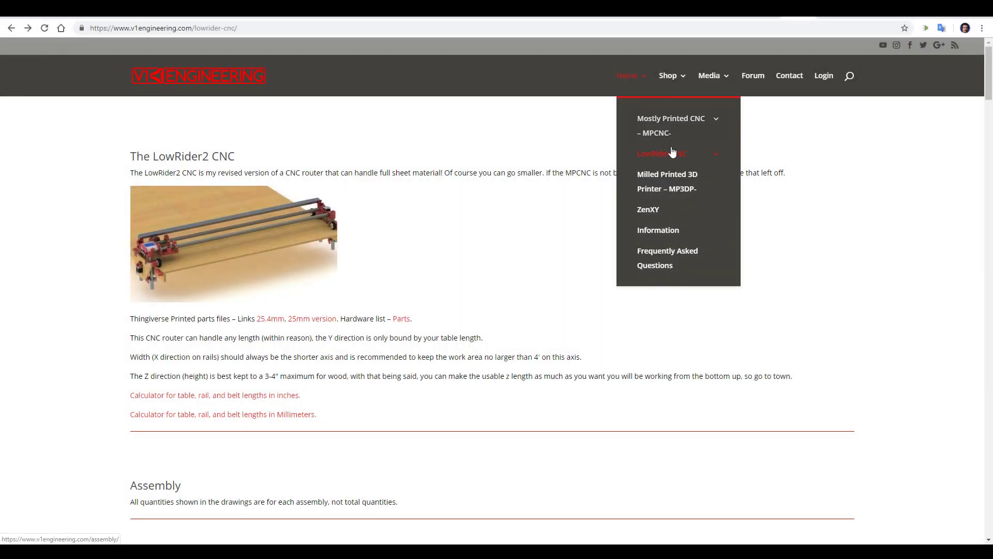
# Enlarge the first Center Assembly exploded diagram, which lists the NEMA 17 and X2 plate.
pyautogui.moveTo(683, 152)
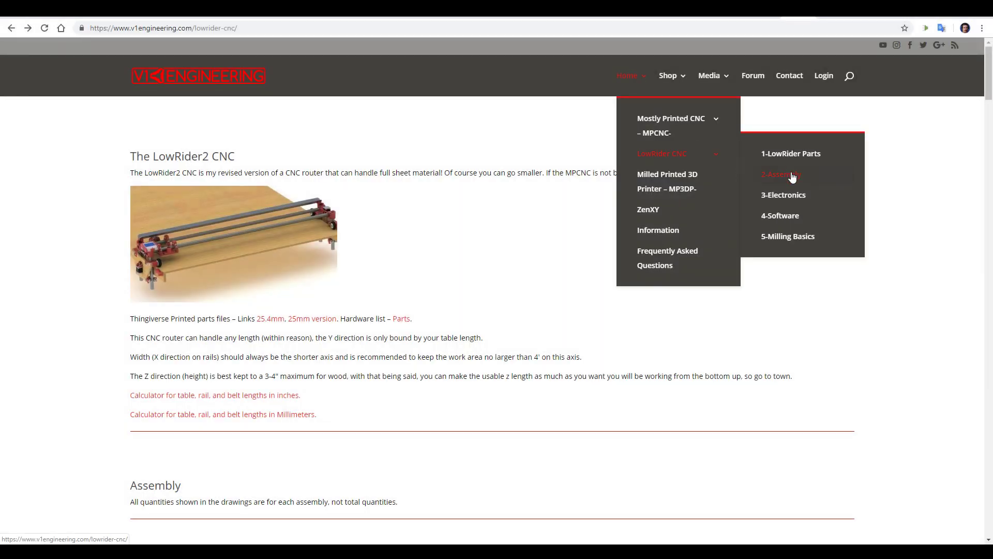
pyautogui.scroll(-8, 843, 139)
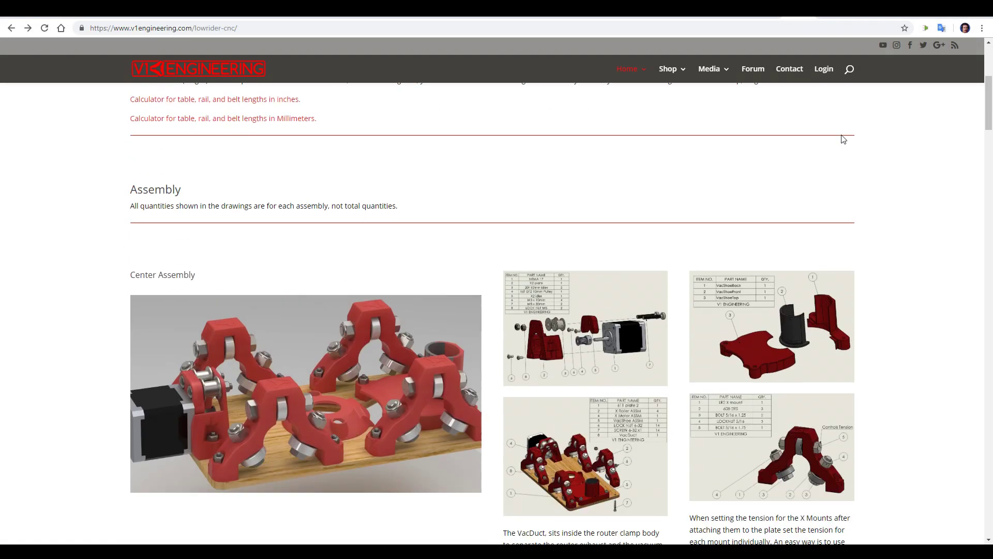
pyautogui.scroll(1, 843, 138)
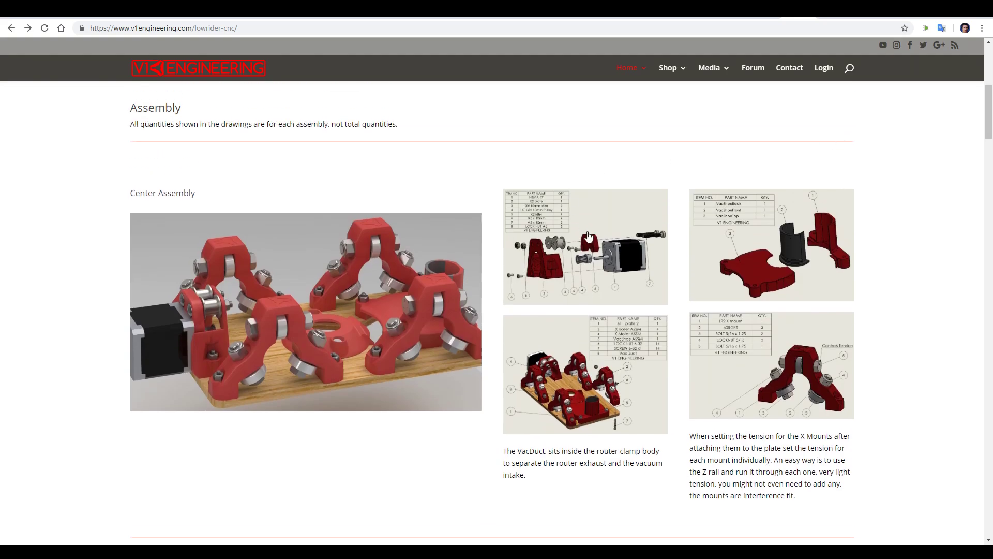
pyautogui.click(588, 236)
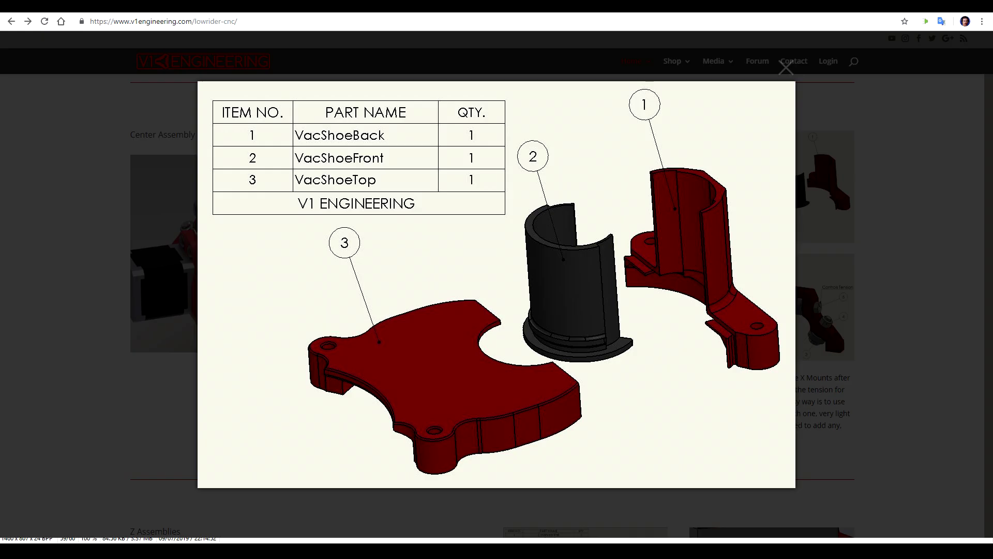
# Page the lightbox past the VacShoe drawings to the LR2 X mount diagram.
pyautogui.press('Right')
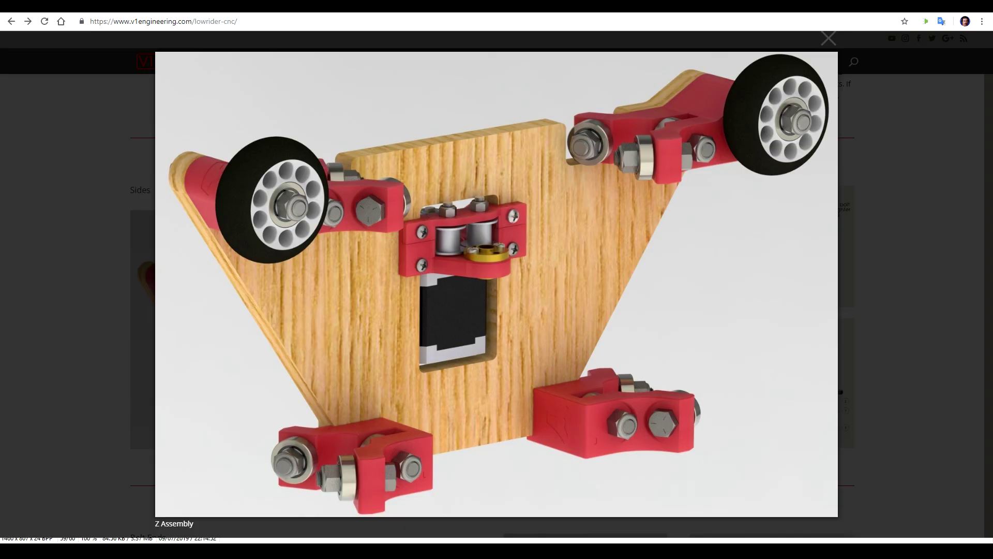
# Page the lightbox past the Z Assembly render to the Y_Bottom/Y_Top exploded drawing.
pyautogui.press('Right')
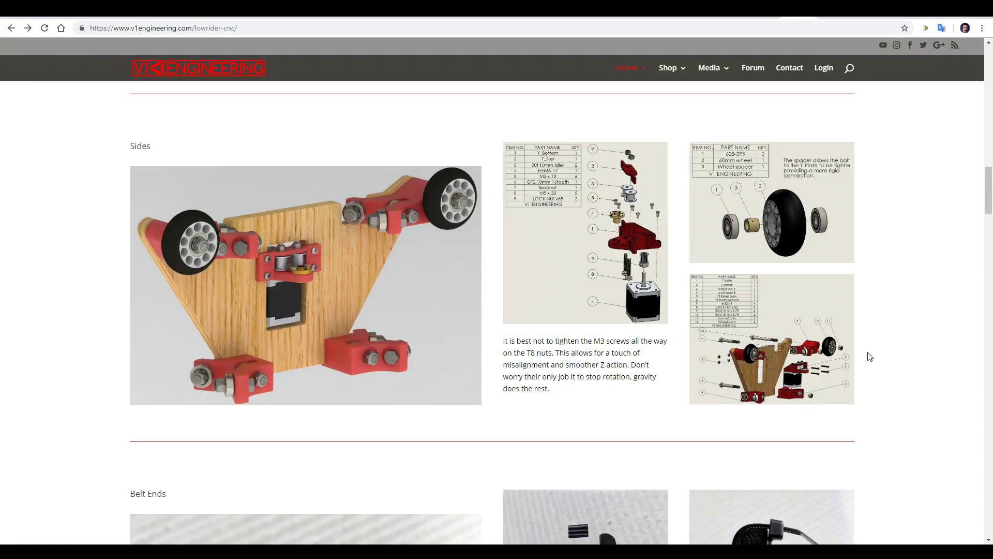
pyautogui.click(822, 340)
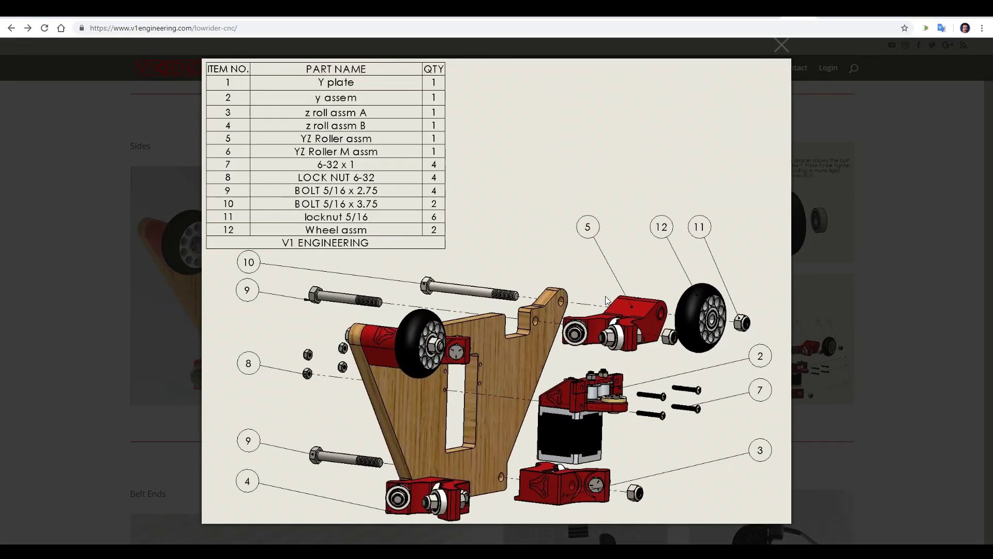
pyautogui.click(842, 308)
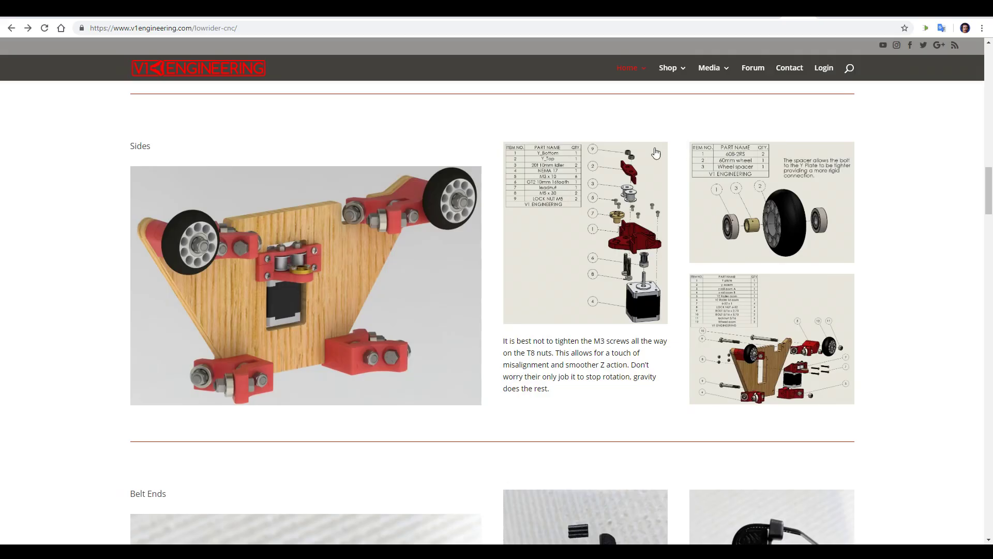